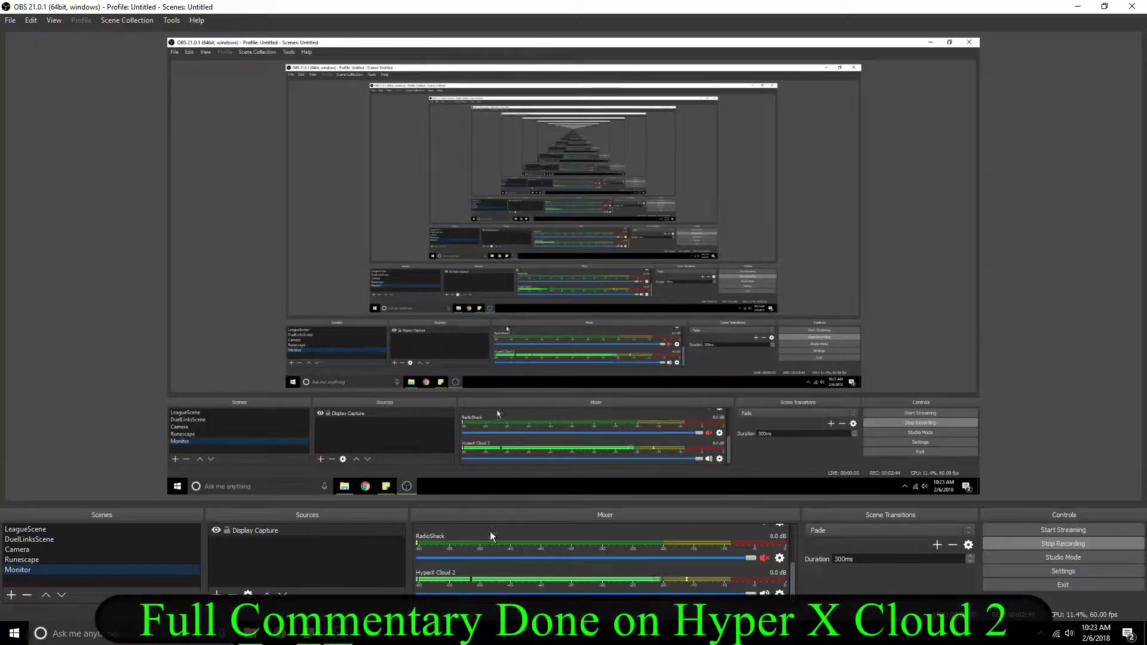
# - Bring up the HyperX Cloud 2 filters window and minimize the main OBS window
pyautogui.click(779, 593)
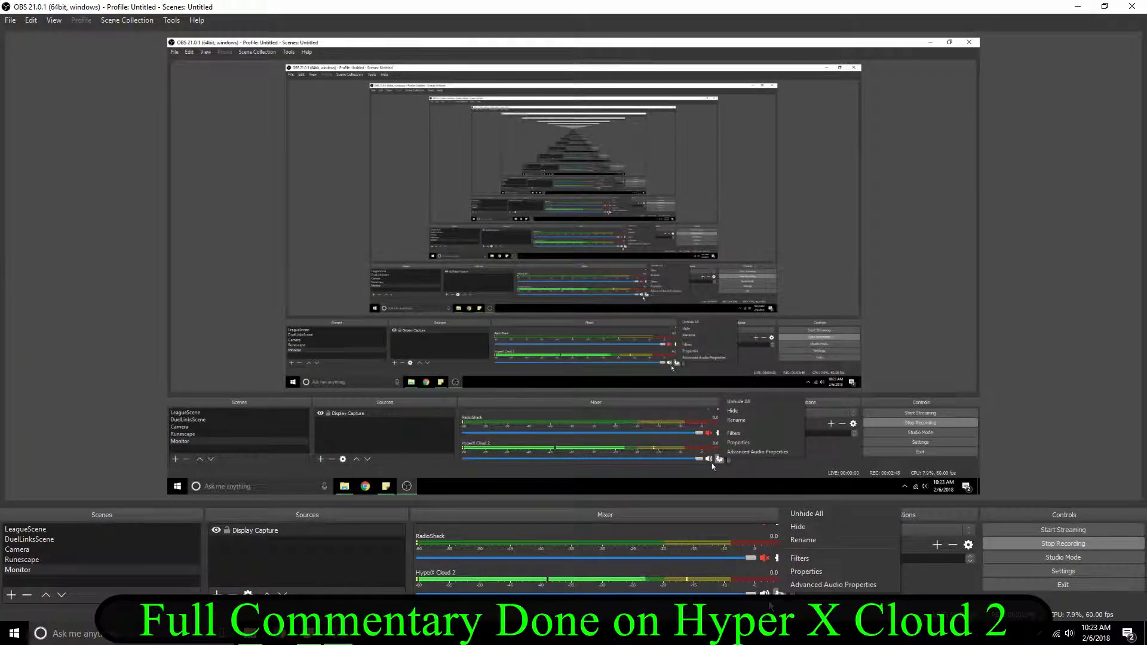
pyautogui.click(801, 557)
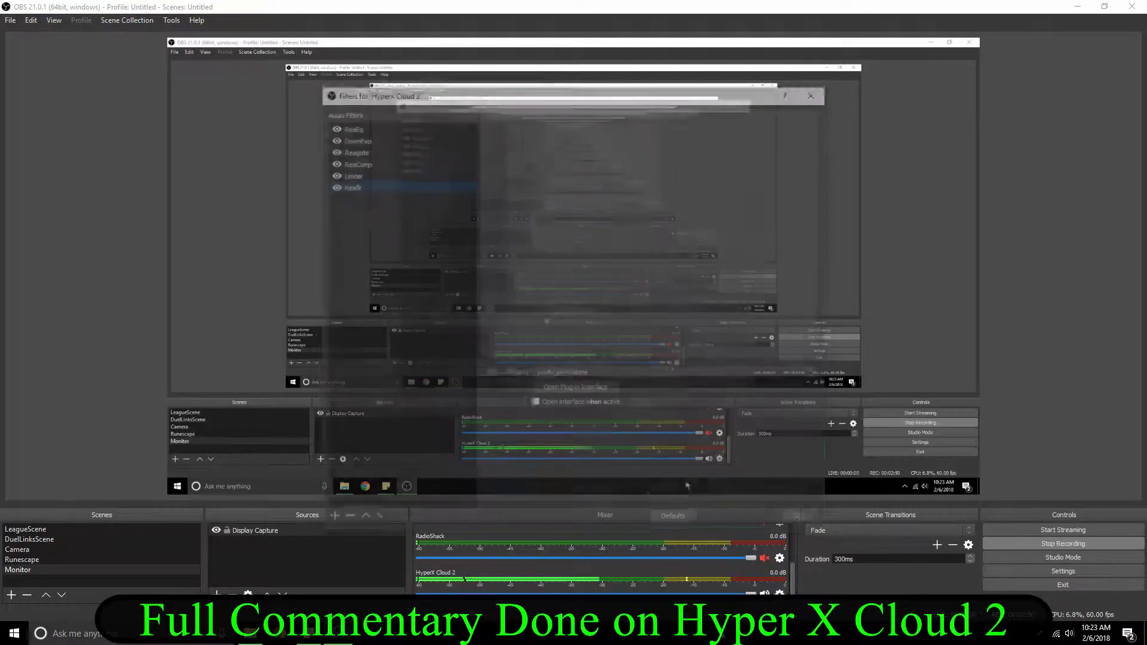
pyautogui.moveTo(568, 93); pyautogui.dragTo(539, 63)
pyautogui.doubleClick(492, 8)
pyautogui.click(977, 53)
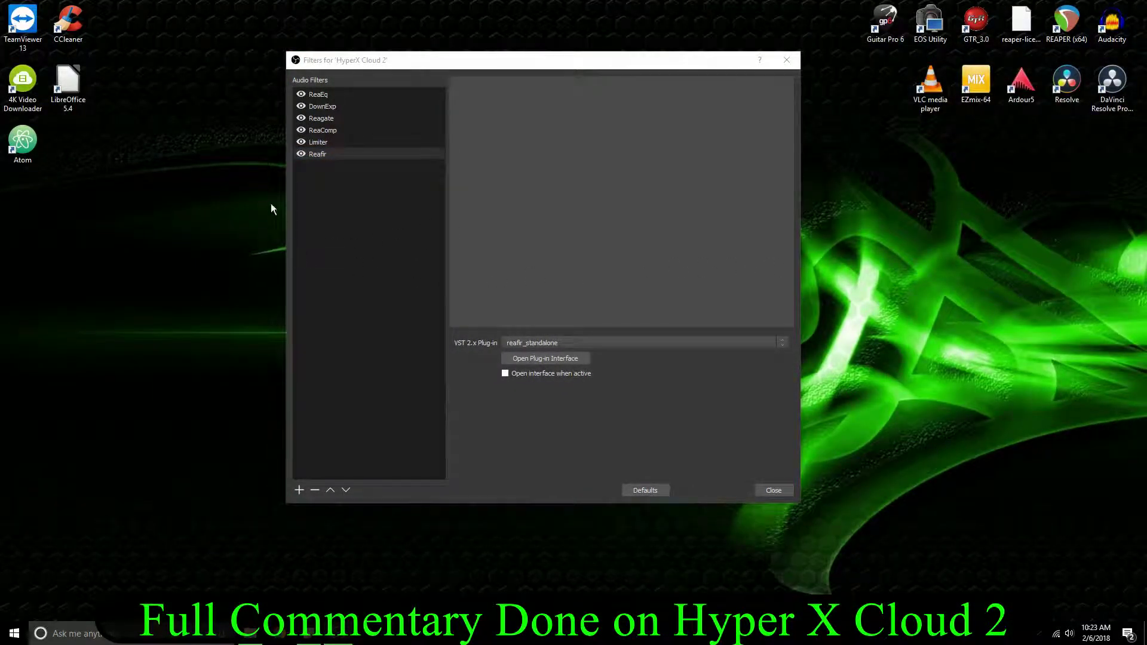
# - Show the ReaEq filter's ReaEQ plug-in controls and move that window aside
pyautogui.click(336, 94)
pyautogui.click(548, 358)
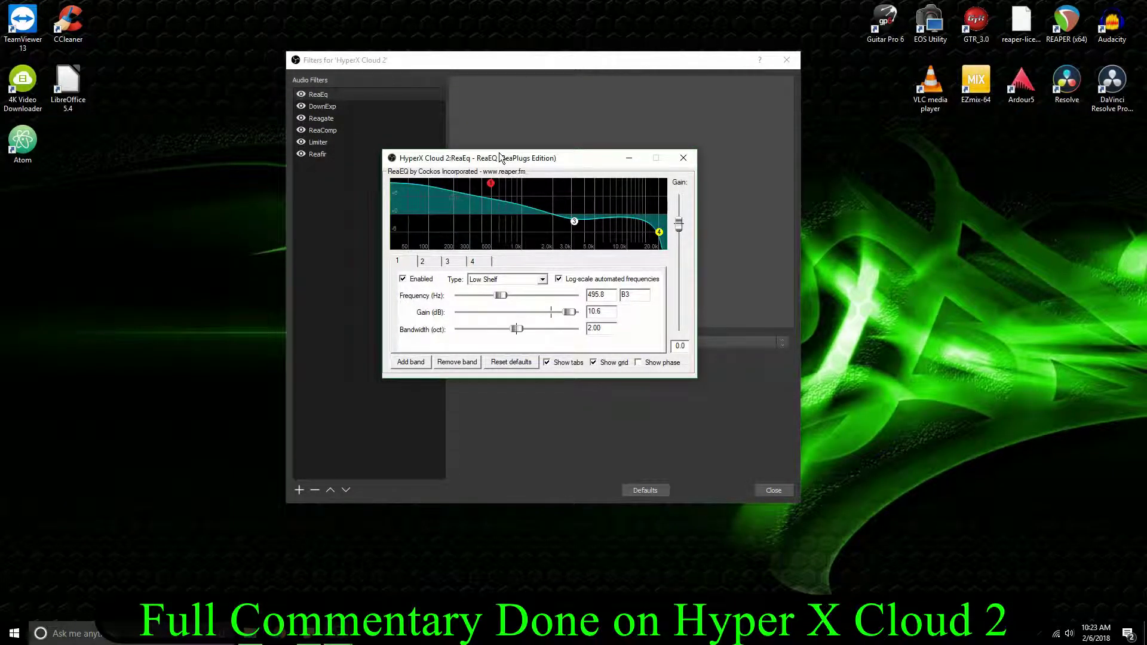
pyautogui.moveTo(501, 157); pyautogui.dragTo(542, 112)
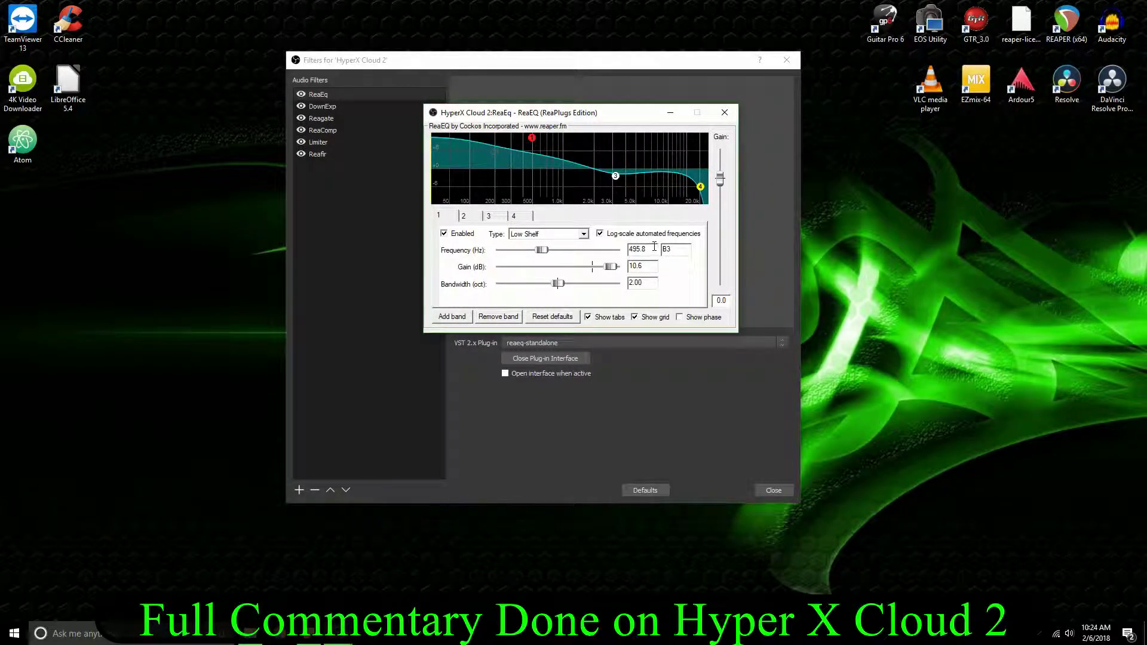
# - Close ReaEQ and keep the DownExp expander's detection on RMS in its plug-in window
pyautogui.click(724, 112)
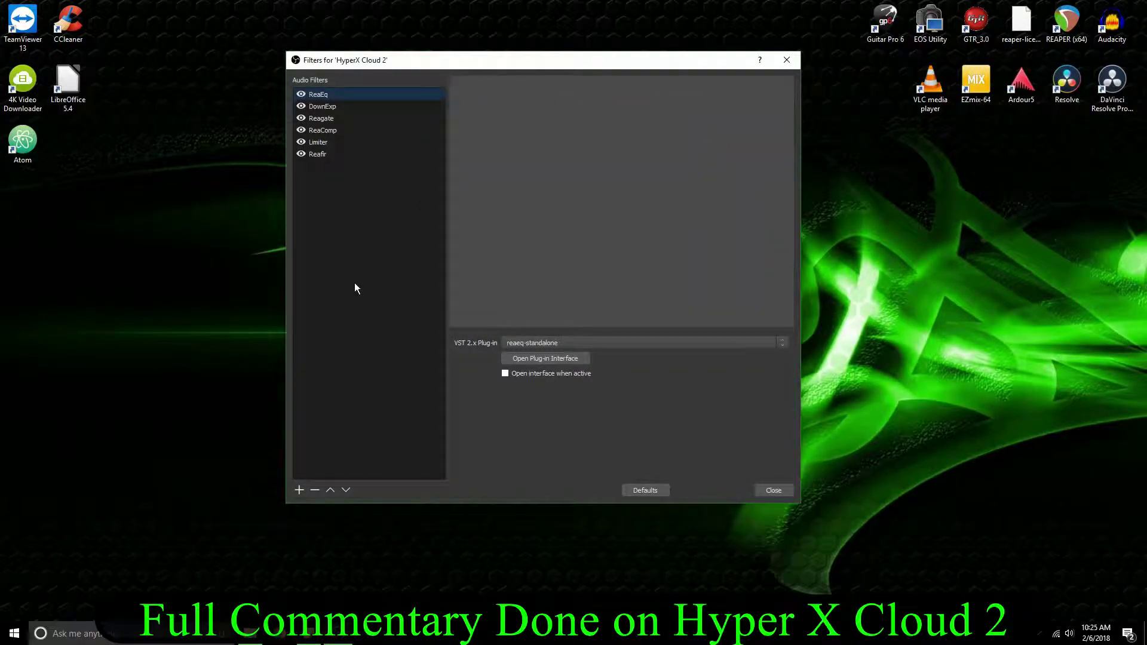
pyautogui.click(334, 107)
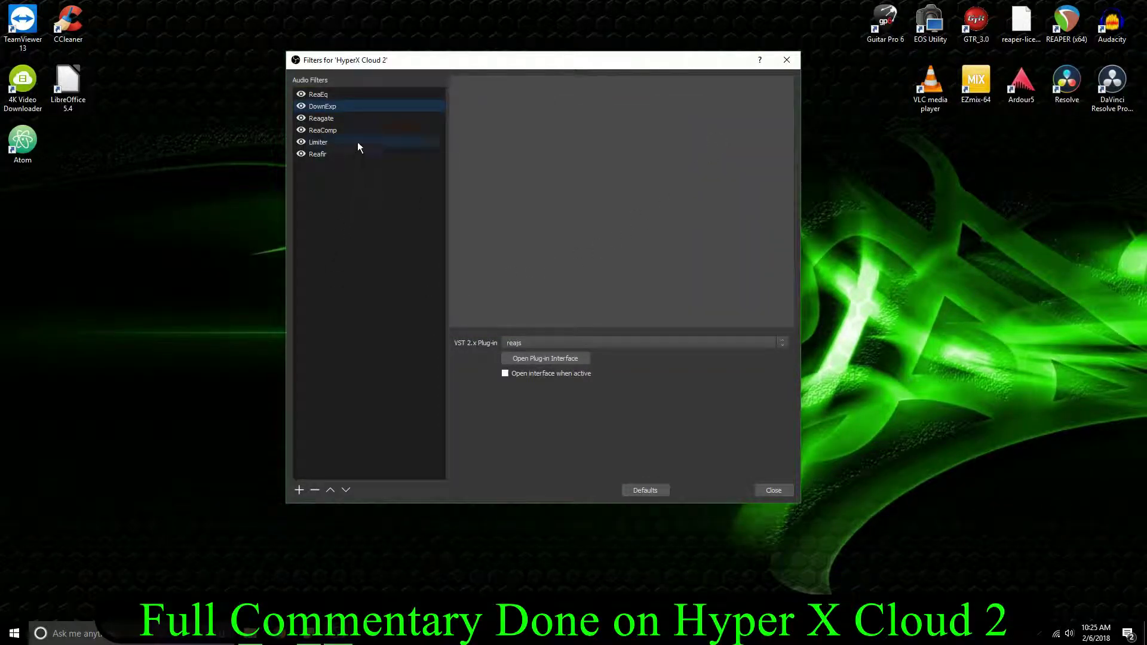
pyautogui.click(535, 358)
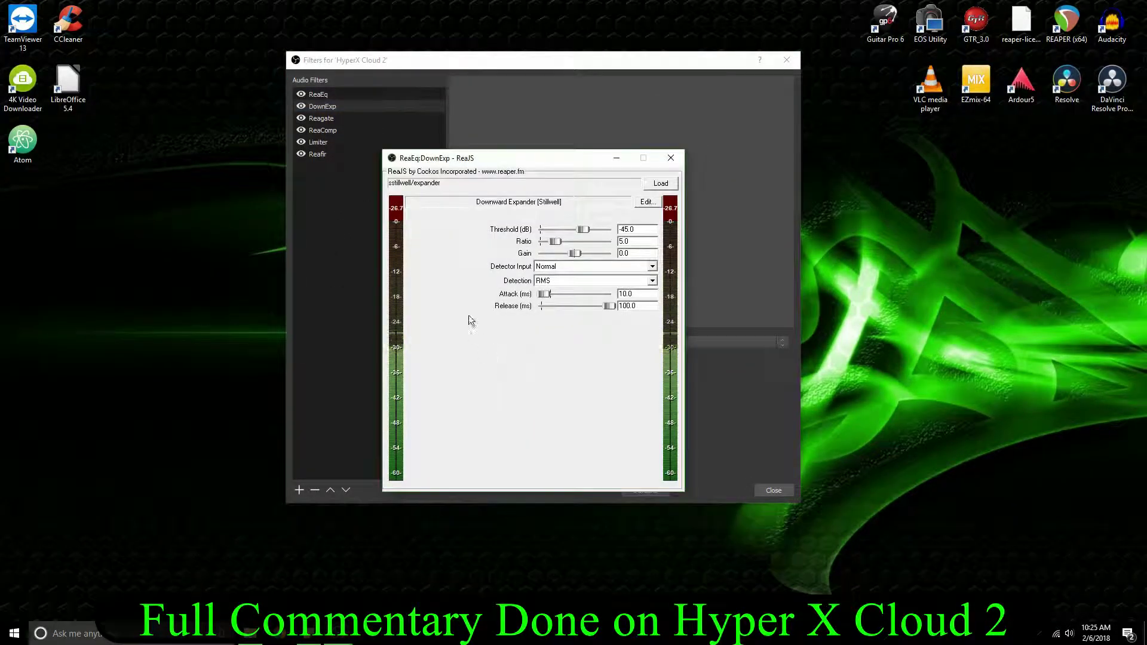
pyautogui.moveTo(460, 165); pyautogui.dragTo(509, 50)
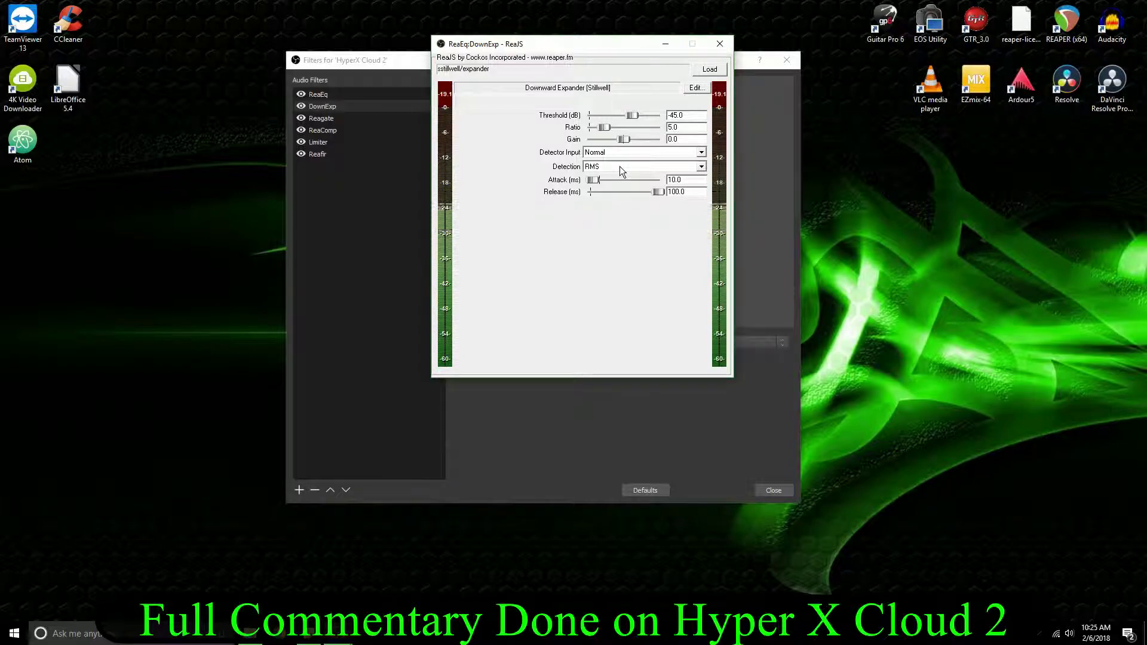
pyautogui.click(619, 167)
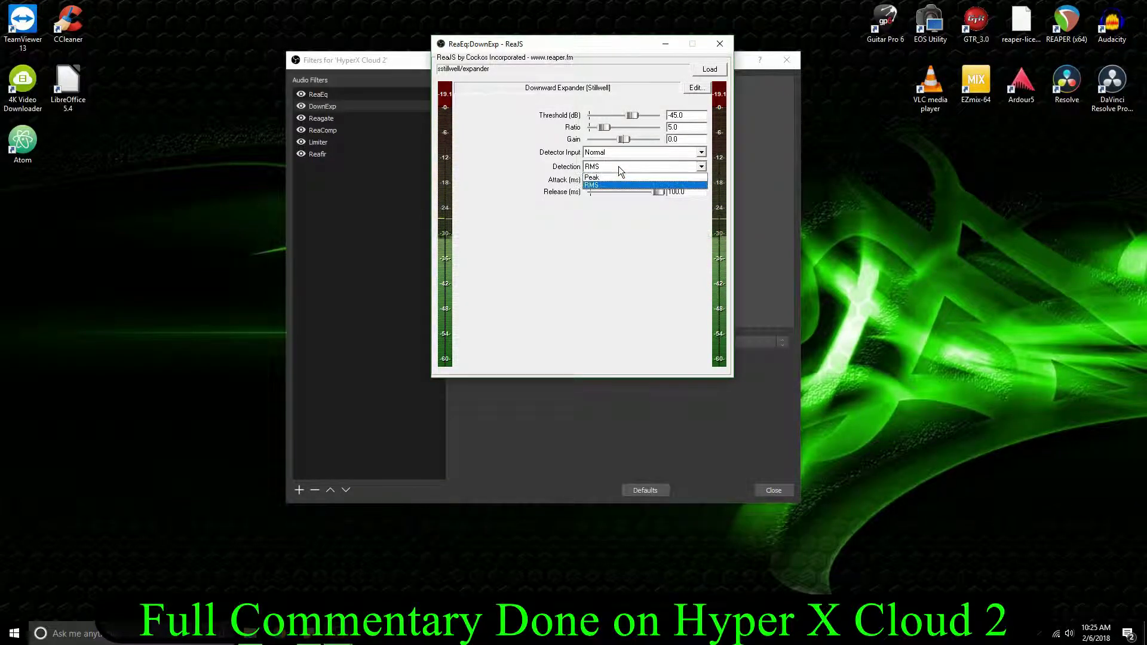
pyautogui.click(618, 166)
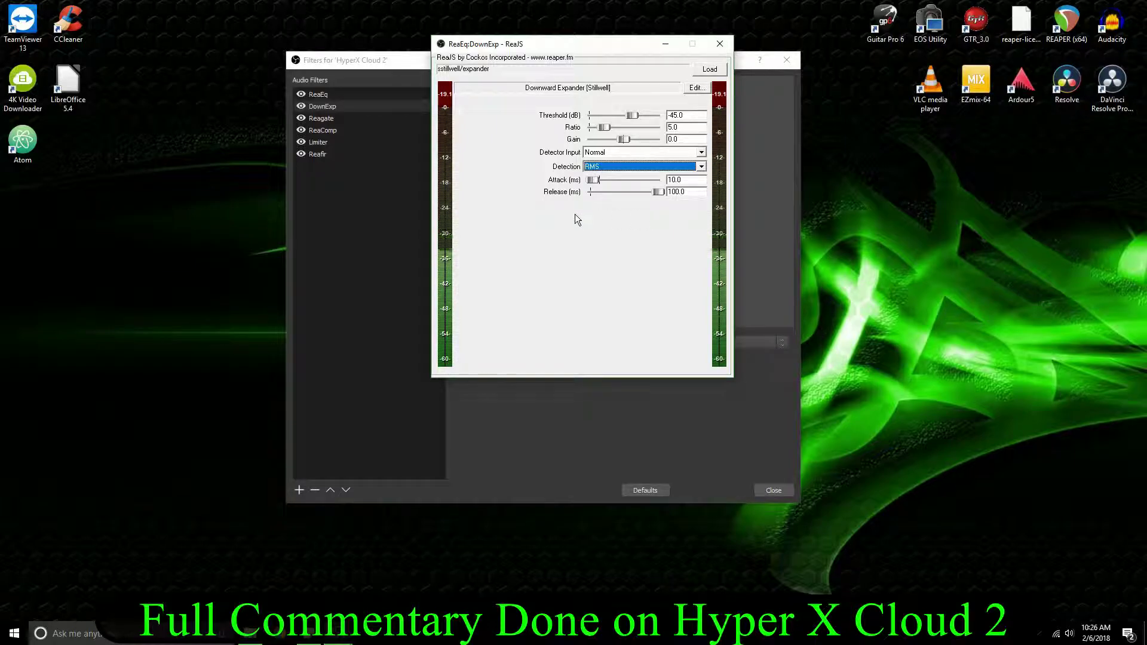
pyautogui.click(421, 191)
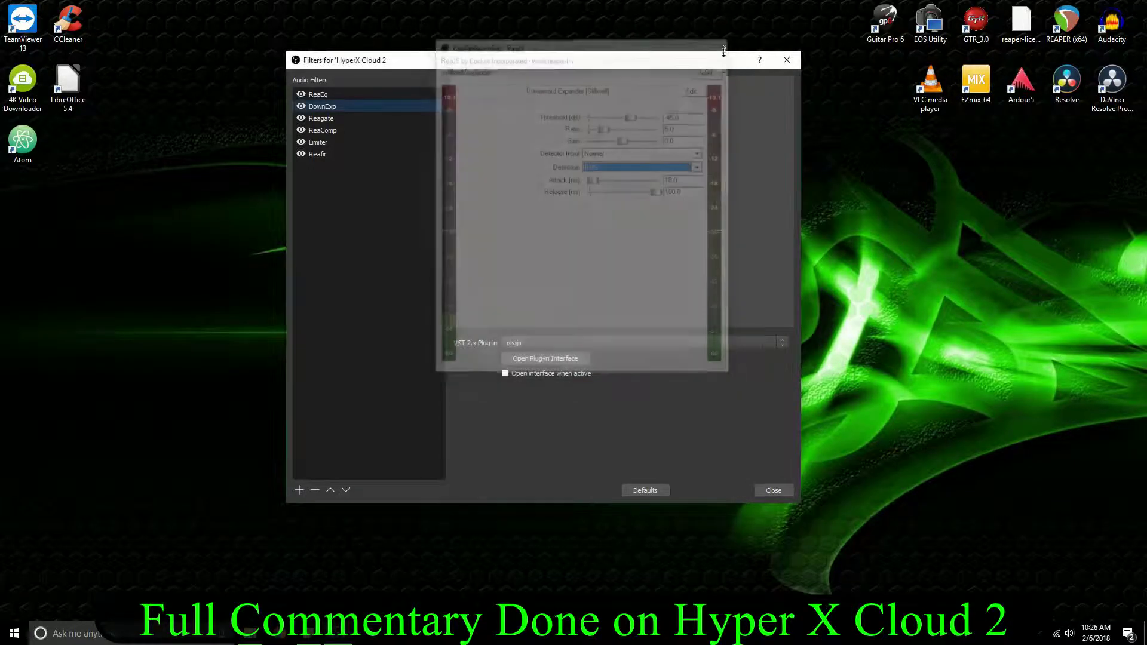
# - Bring up the Reagate filter's ReaGate plug-in window to review the gate settings
pyautogui.click(323, 119)
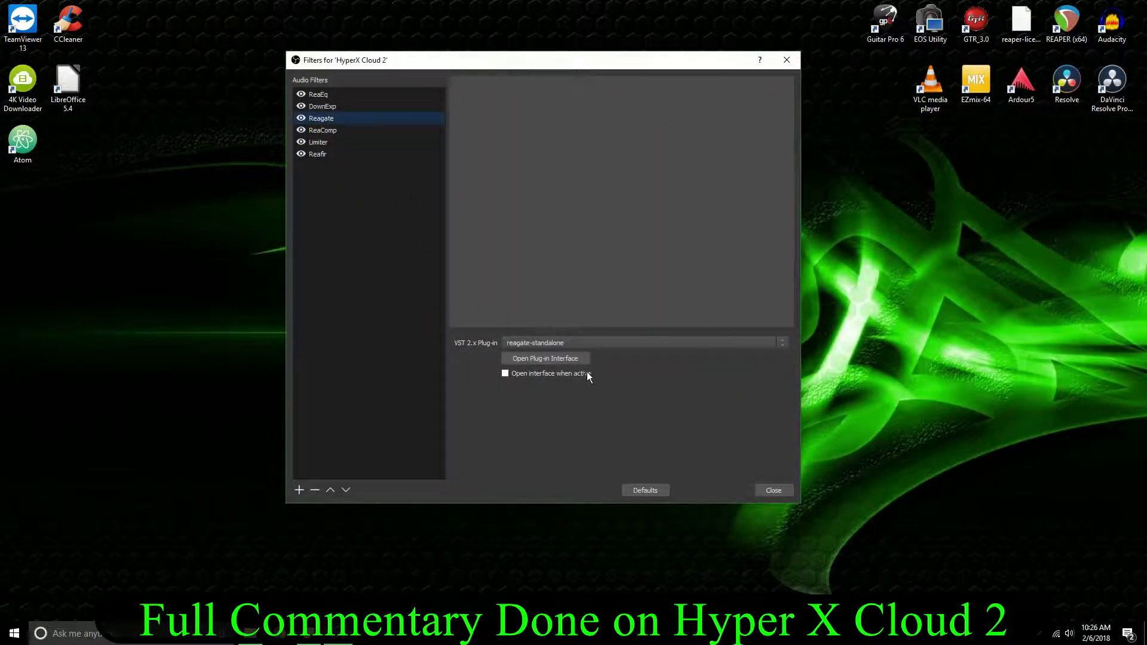
pyautogui.click(561, 361)
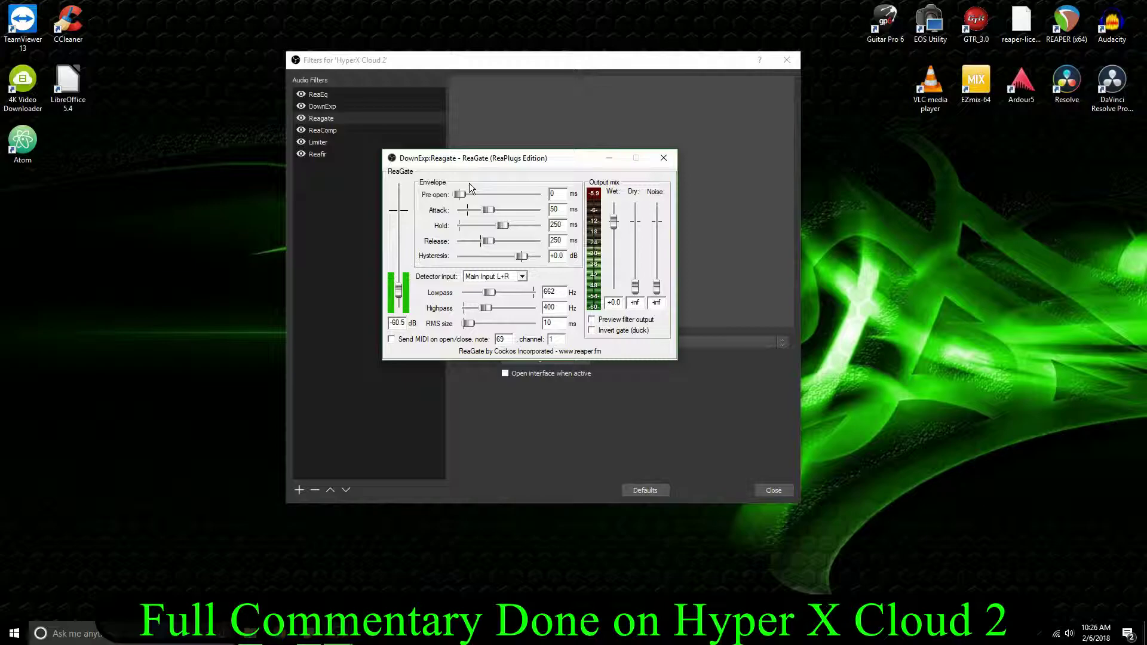
# - Lower the ReaComp compressor threshold to -36.2 dB in its plug-in window
pyautogui.click(322, 129)
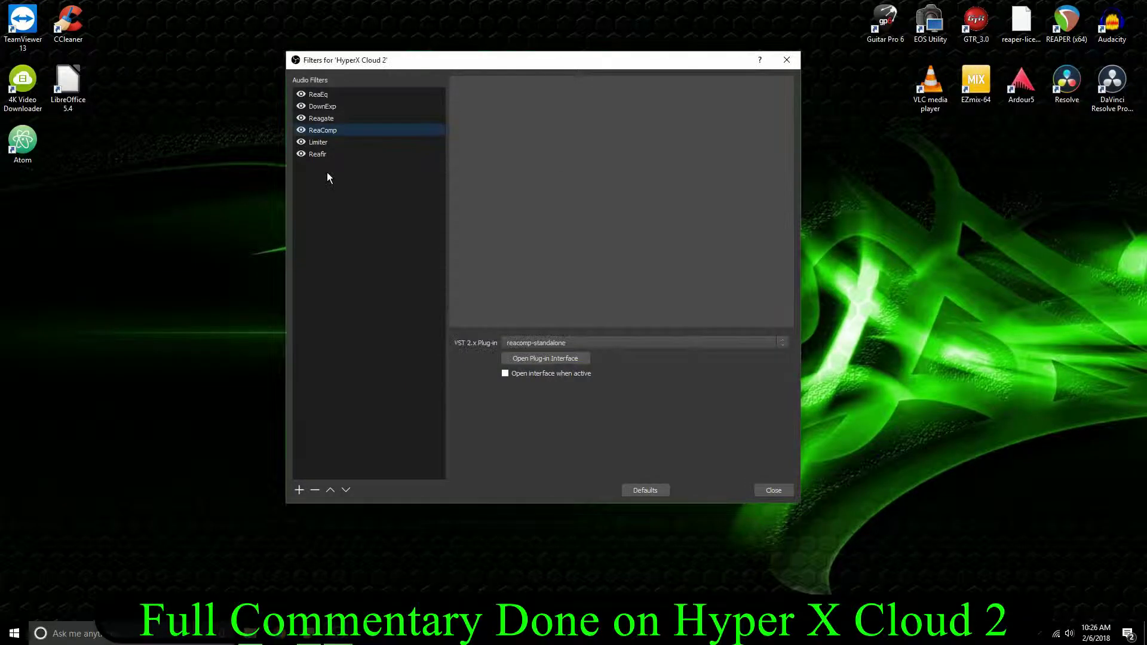
pyautogui.click(512, 360)
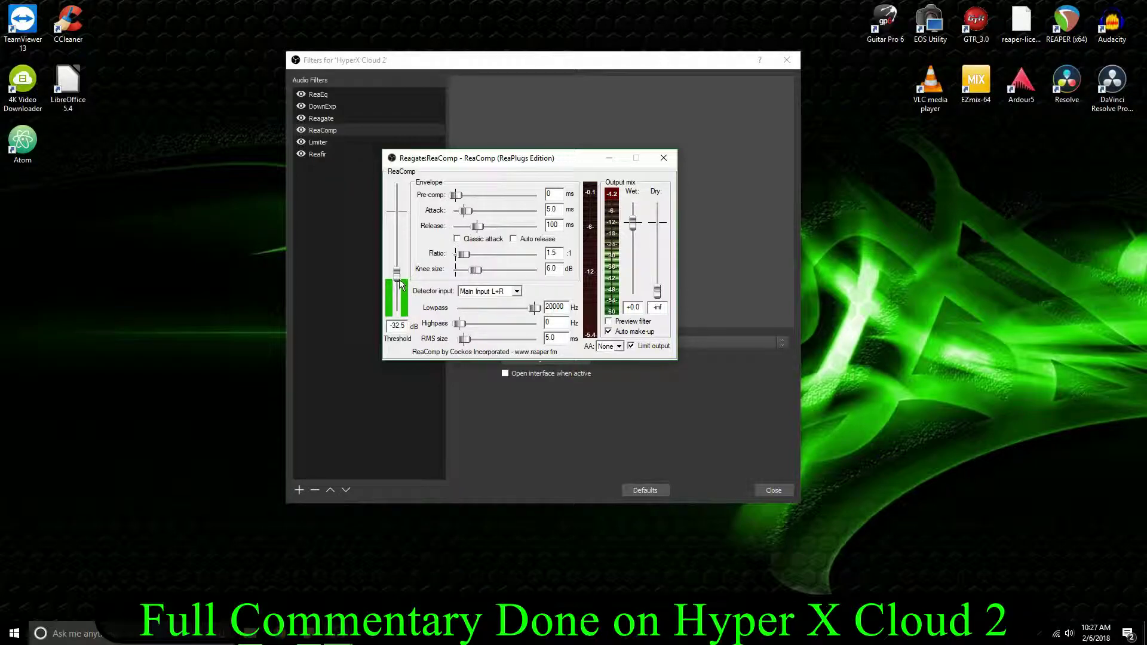
pyautogui.moveTo(397, 276); pyautogui.dragTo(399, 284)
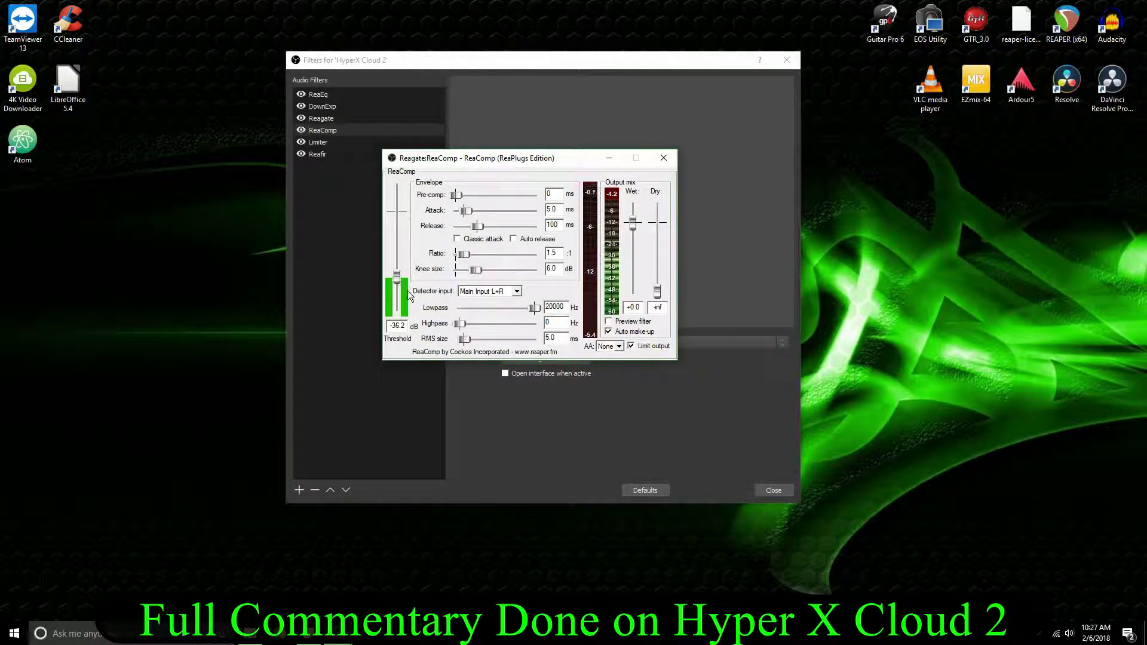
pyautogui.click(659, 163)
# - Check the W1 Limiter window (-11.0 dB threshold, -10.4 ceiling), then select Reafir
pyautogui.click(328, 145)
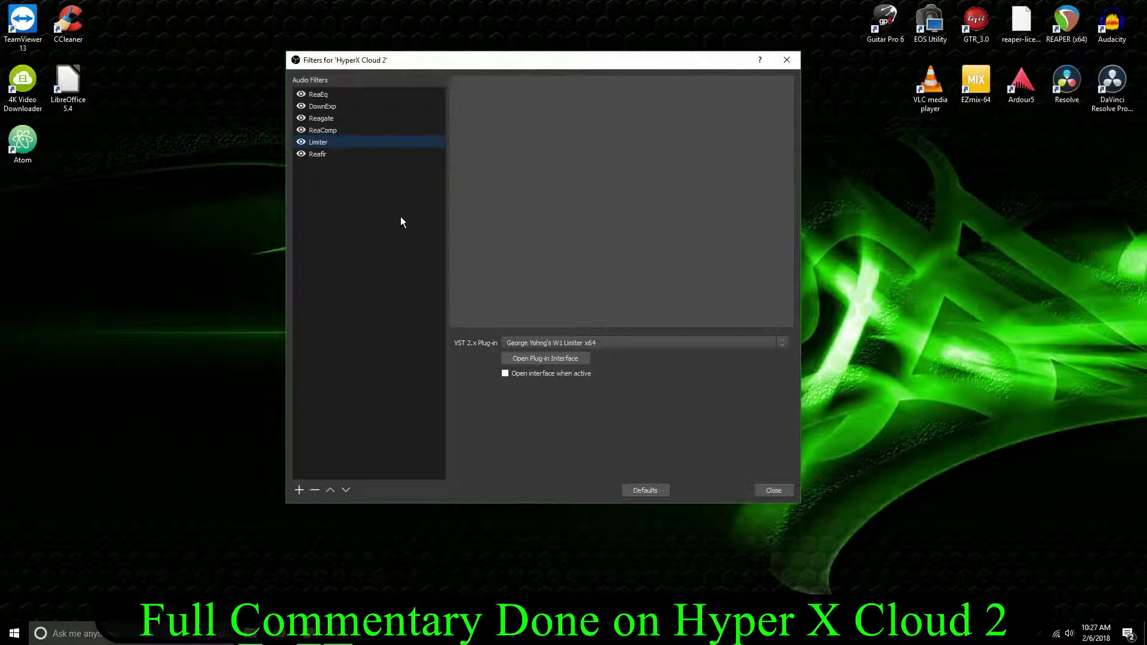
pyautogui.click(558, 357)
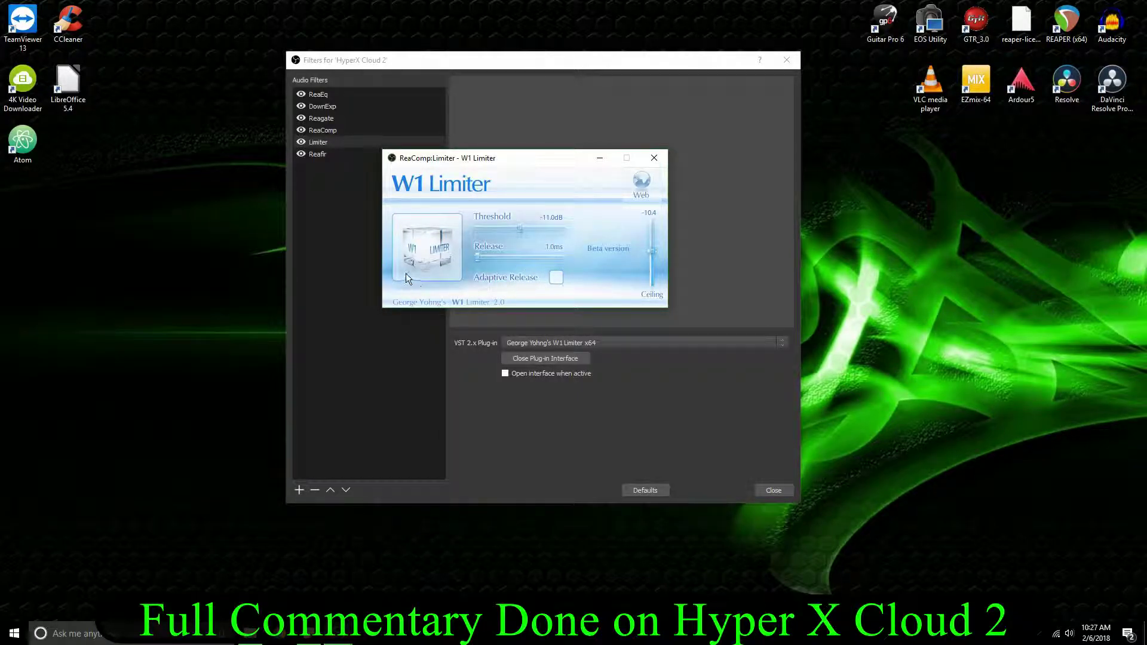
pyautogui.click(654, 157)
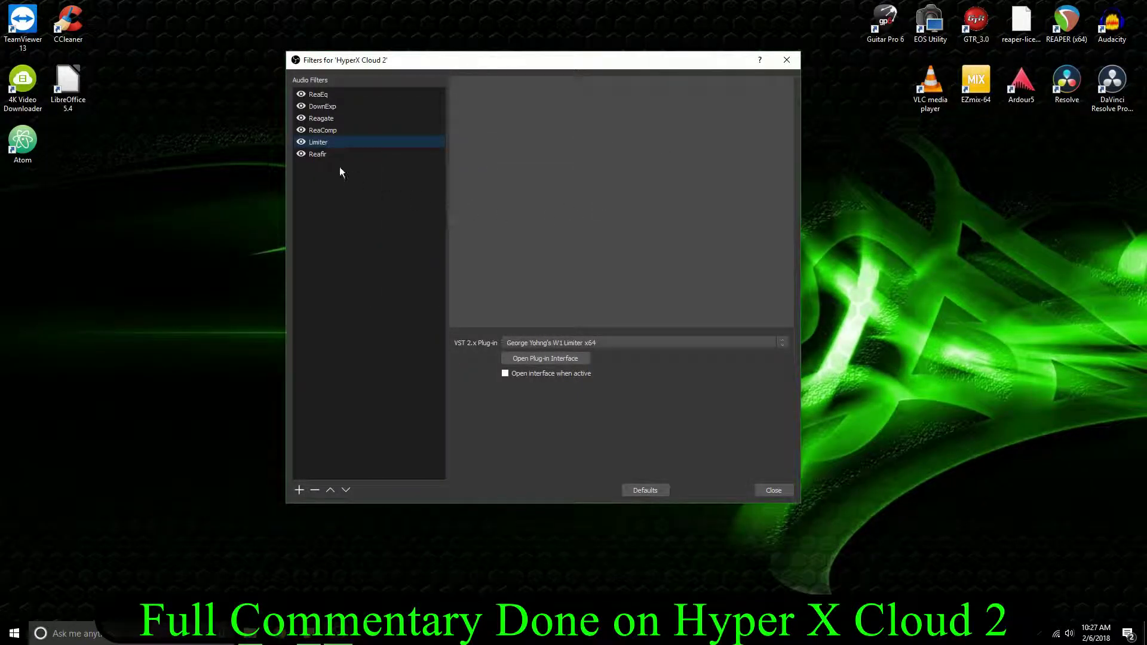
pyautogui.click(330, 156)
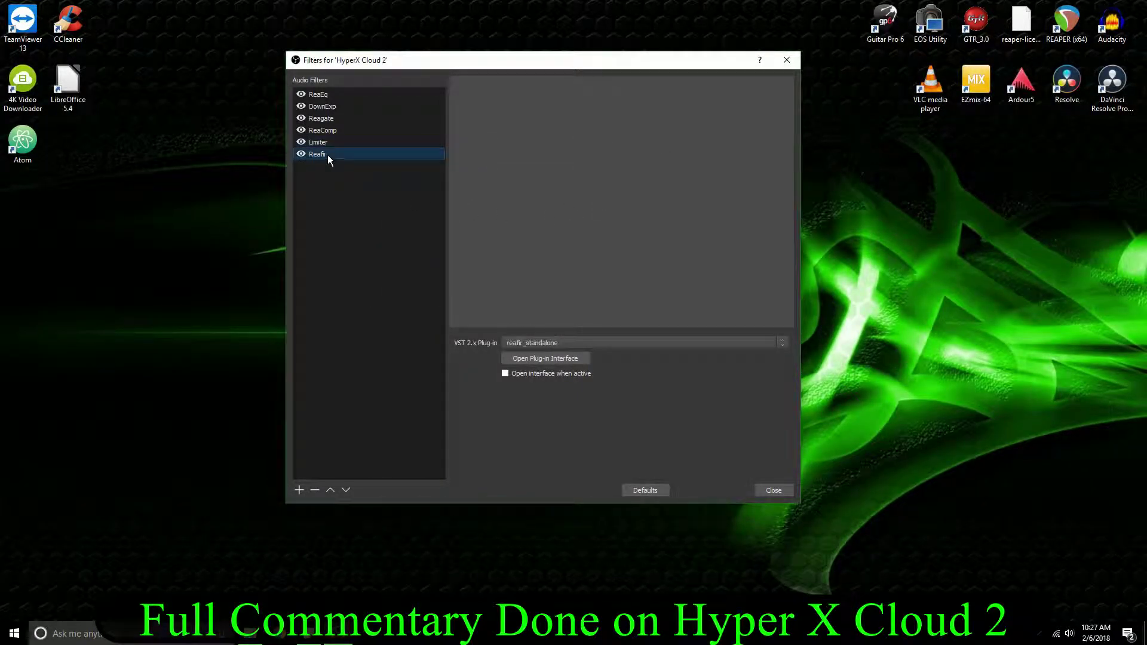
pyautogui.click(515, 362)
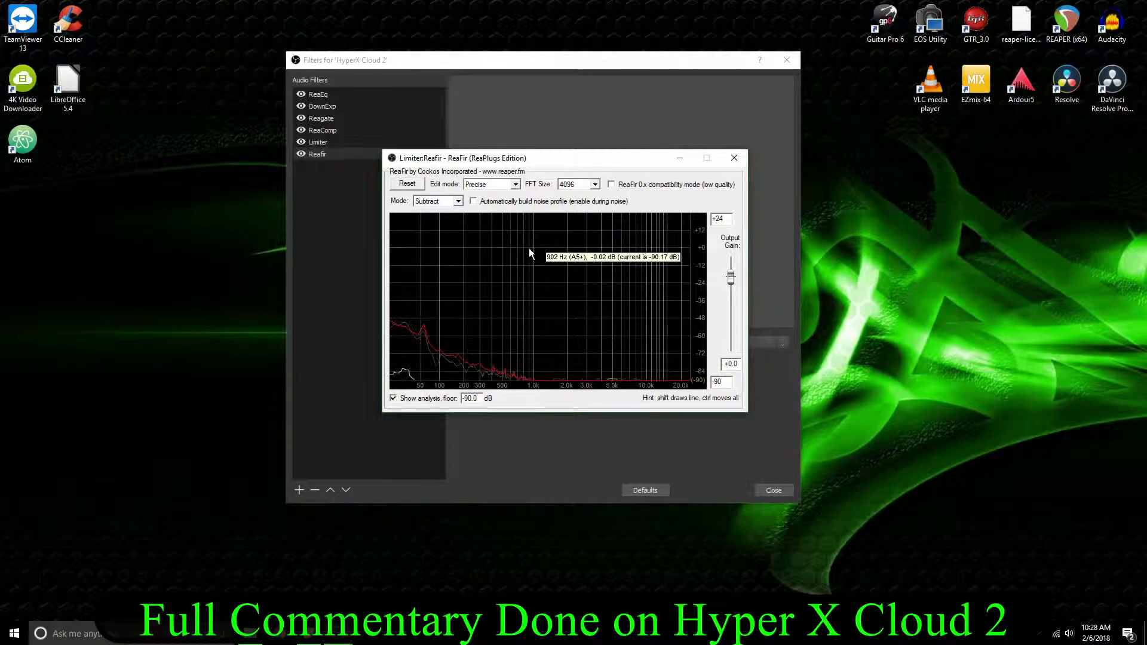
pyautogui.click(730, 159)
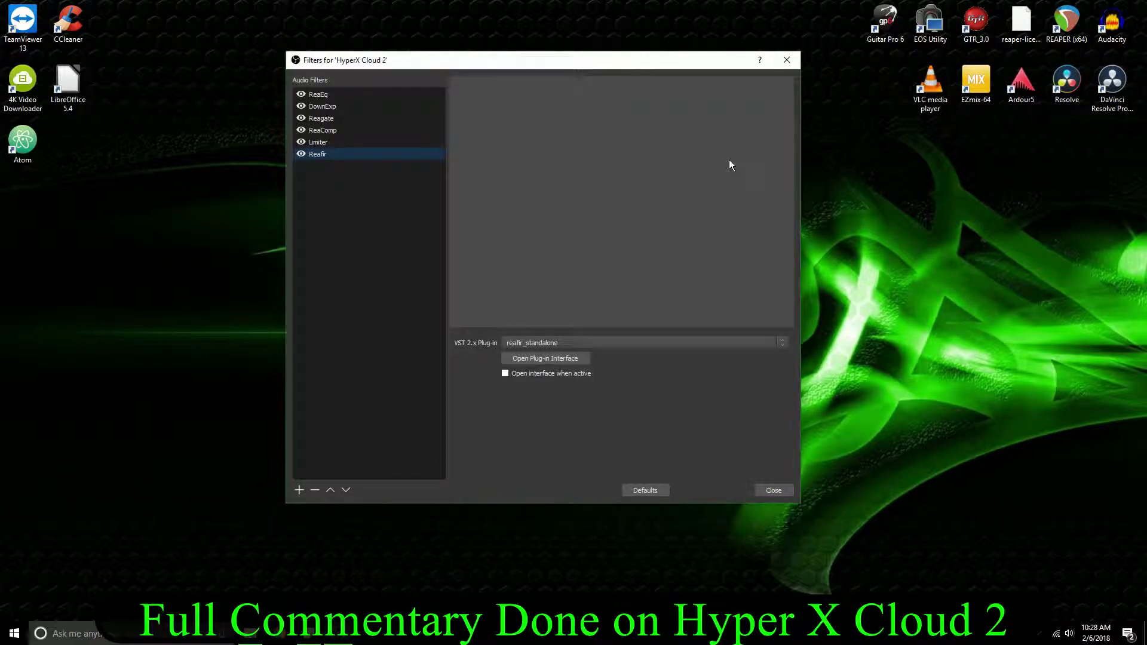
pyautogui.click(301, 154)
pyautogui.click(302, 141)
pyautogui.click(301, 129)
pyautogui.click(302, 118)
pyautogui.click(301, 106)
pyautogui.click(301, 94)
pyautogui.click(301, 94)
pyautogui.click(300, 107)
pyautogui.click(302, 118)
pyautogui.click(301, 130)
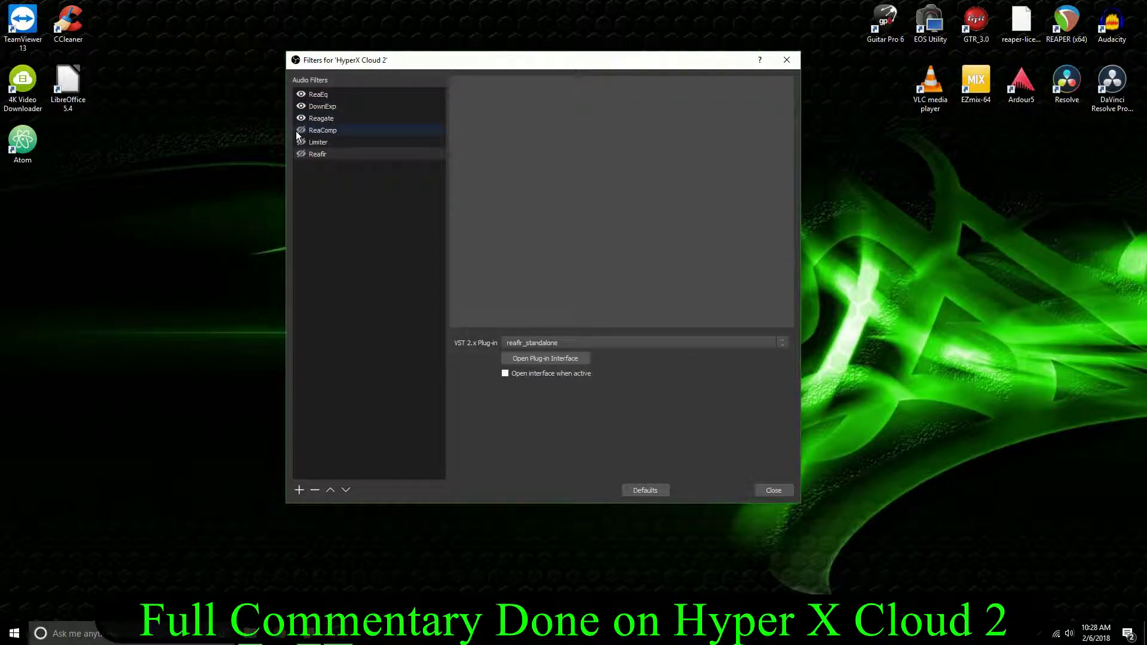